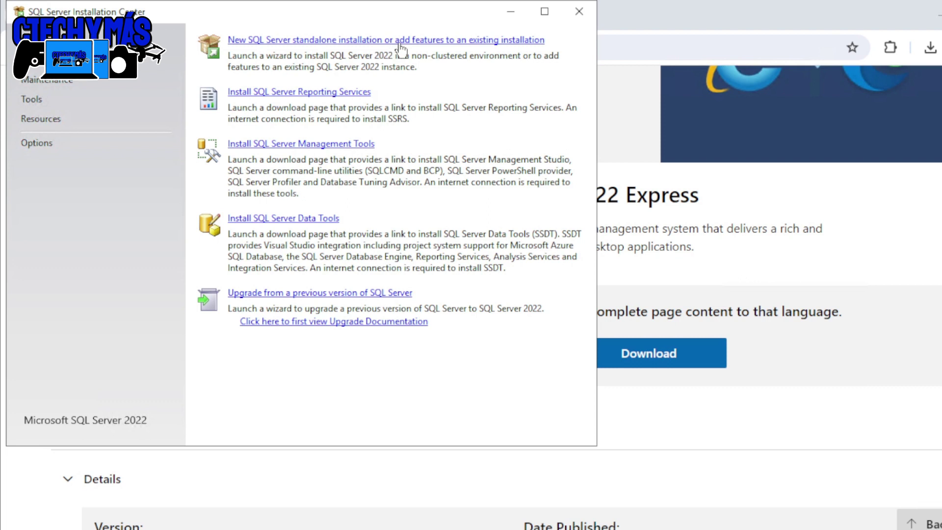
- Start a new SQL Server 2022 standalone installation and accept the license terms
click(400, 43)
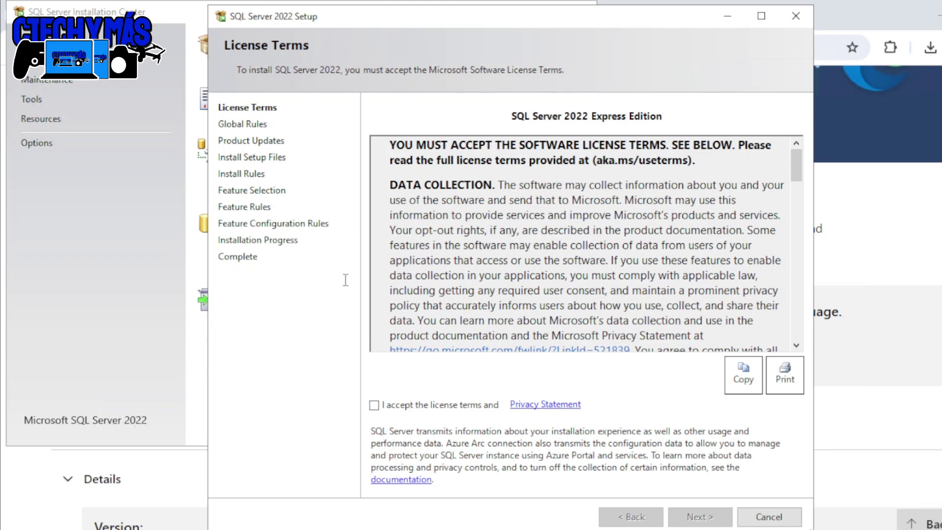
click(378, 408)
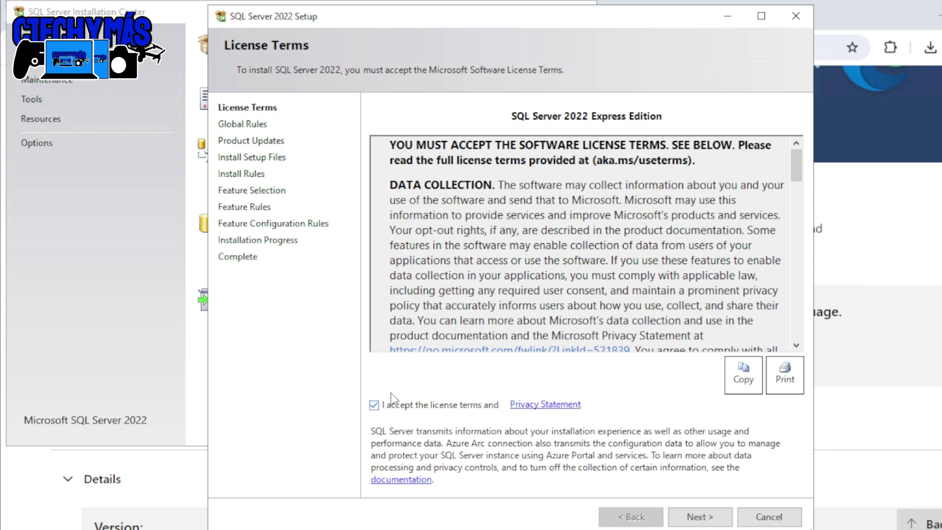
click(706, 519)
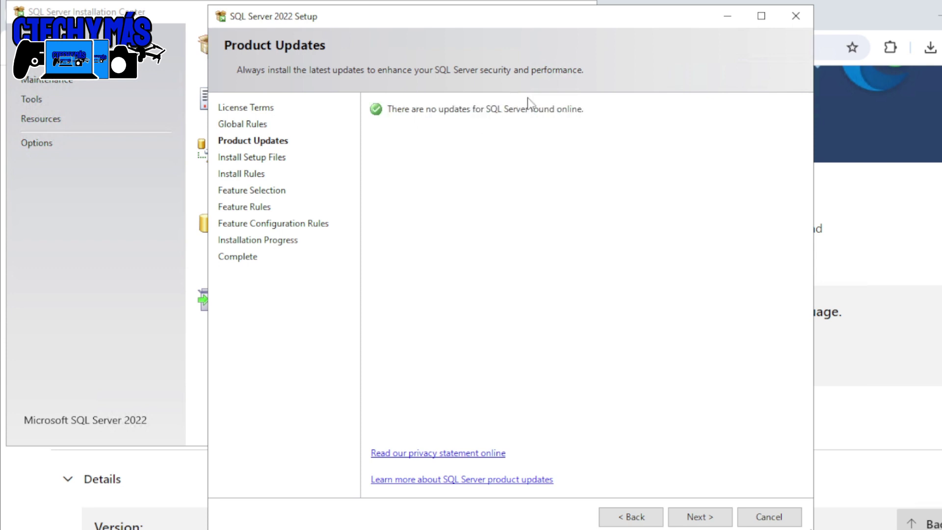
- Proceed through the product updates and install rules, and add LocalDB to the features to install
click(676, 522)
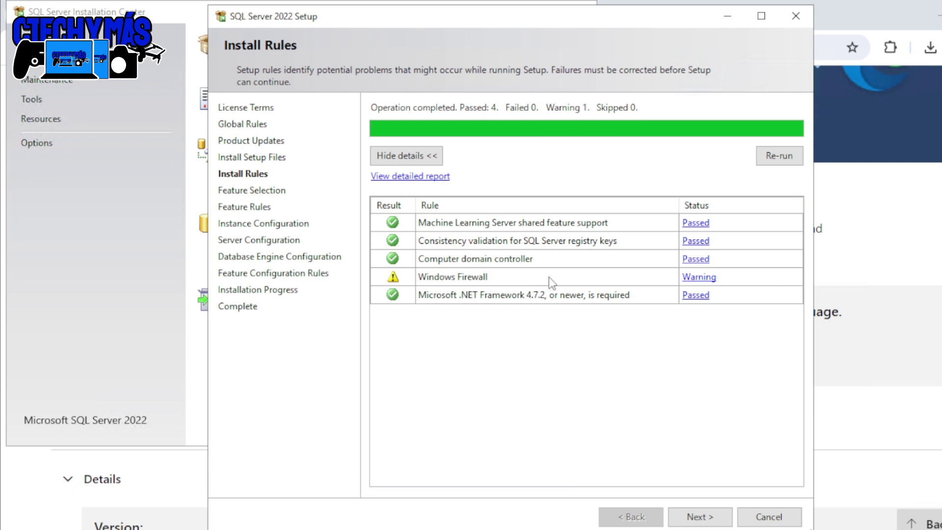
click(699, 516)
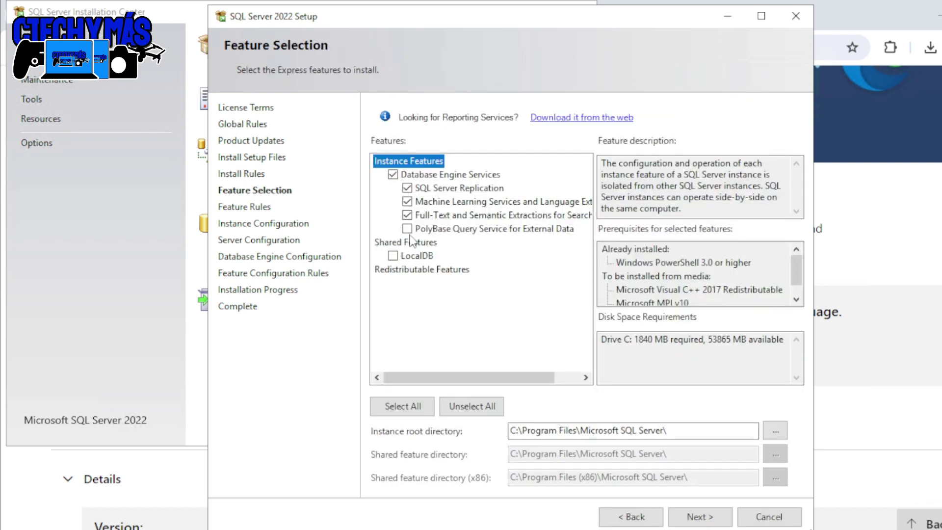
click(393, 256)
click(715, 521)
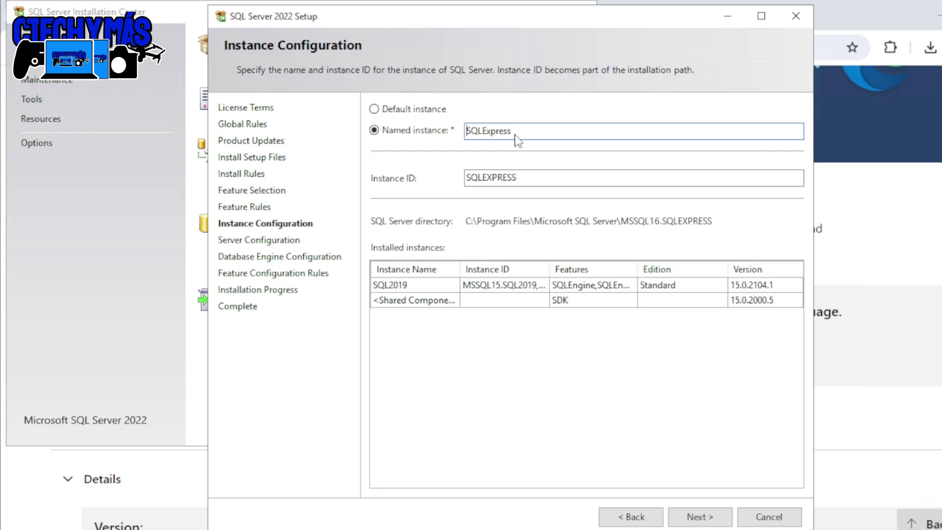
- Change the named instance to SQL2022, using the same instance ID
click(521, 132)
key(BackSpace)
key(BackSpace)
key(BackSpace)
key(BackSpace)
key(BackSpace)
key(BackSpace)
key(BackSpace)
text(2022)
key(Tab)
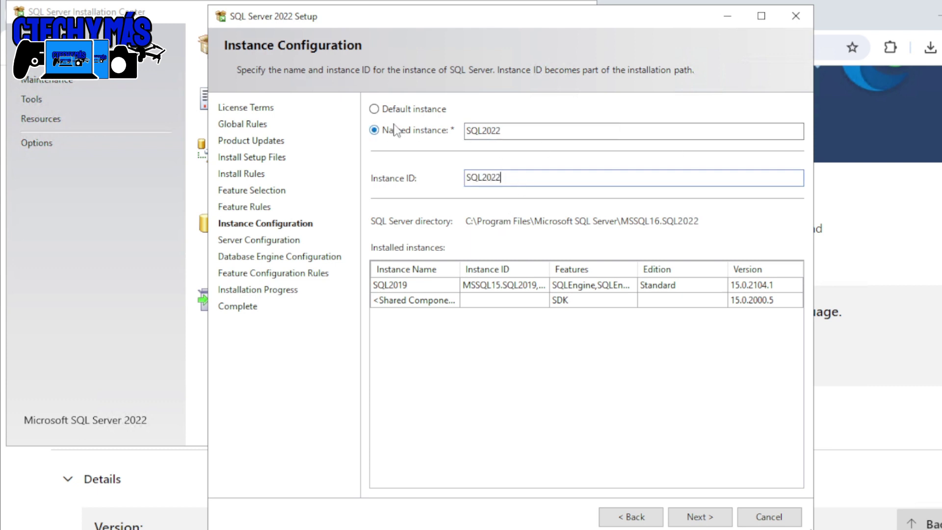
- Switch to the default instance, and return to a named instance called SQL2022
click(398, 109)
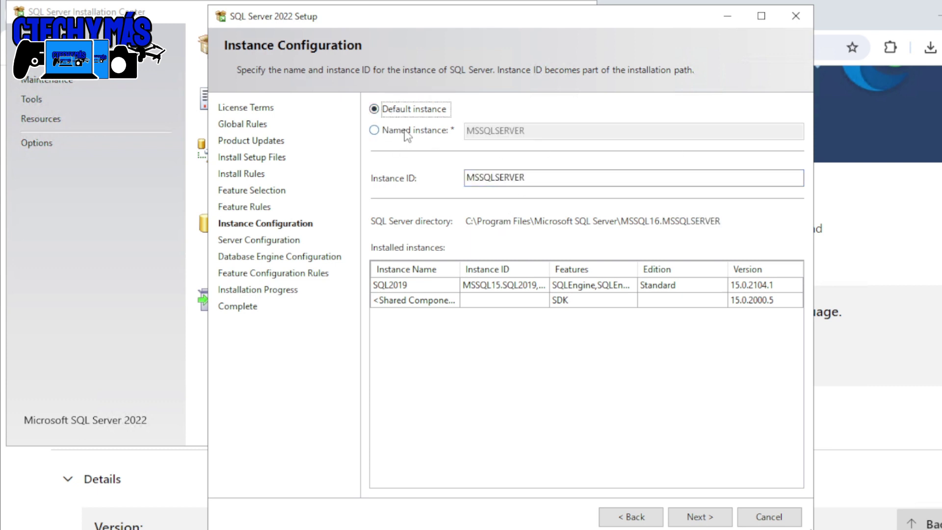
click(406, 131)
text(SQL2022)
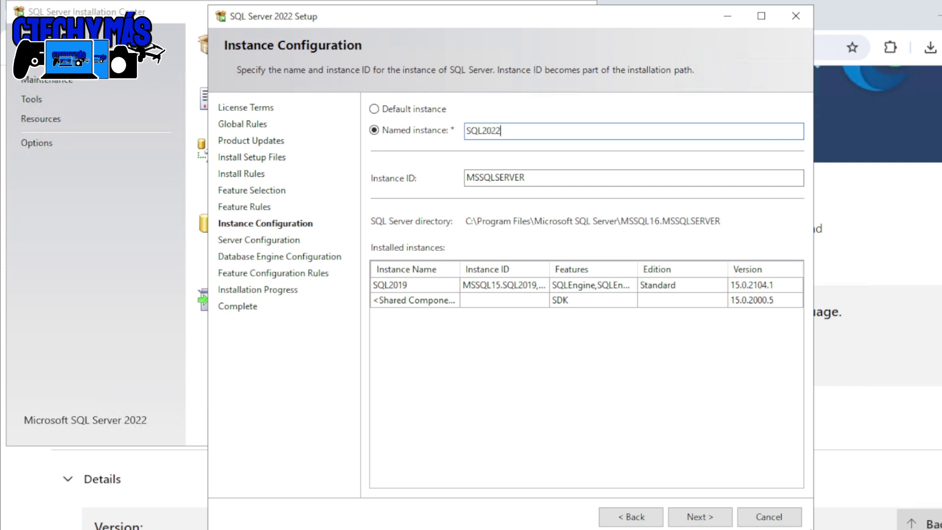
key(Tab)
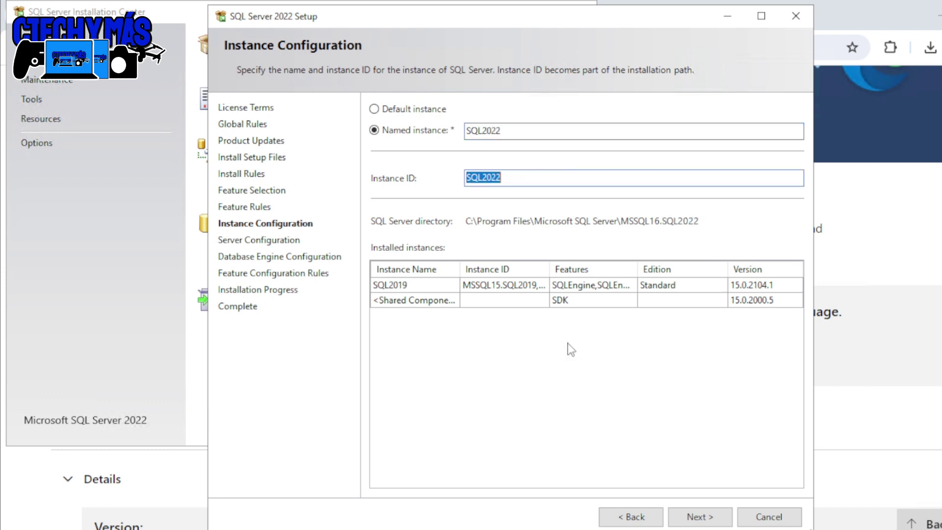
- Continue to the service accounts and widen the Account Name column enough to read the full account names
click(697, 516)
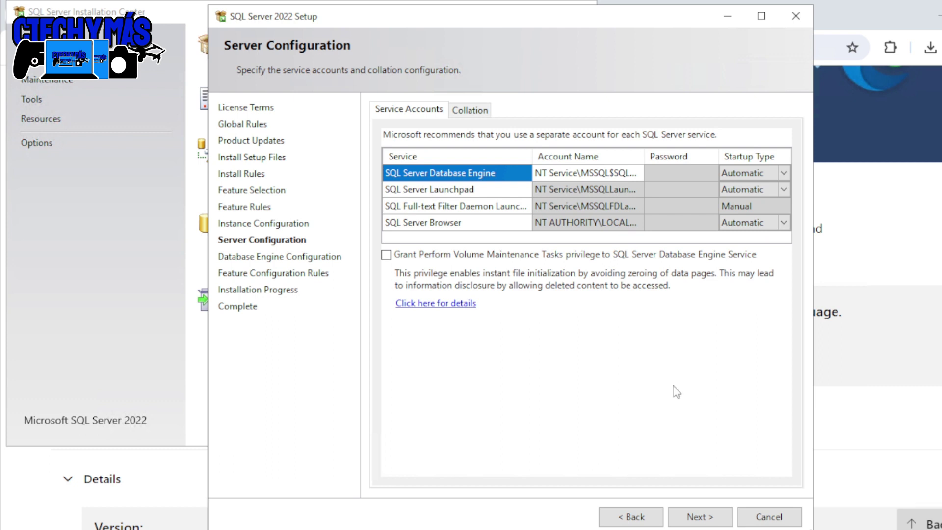
click(784, 173)
click(785, 173)
click(785, 173)
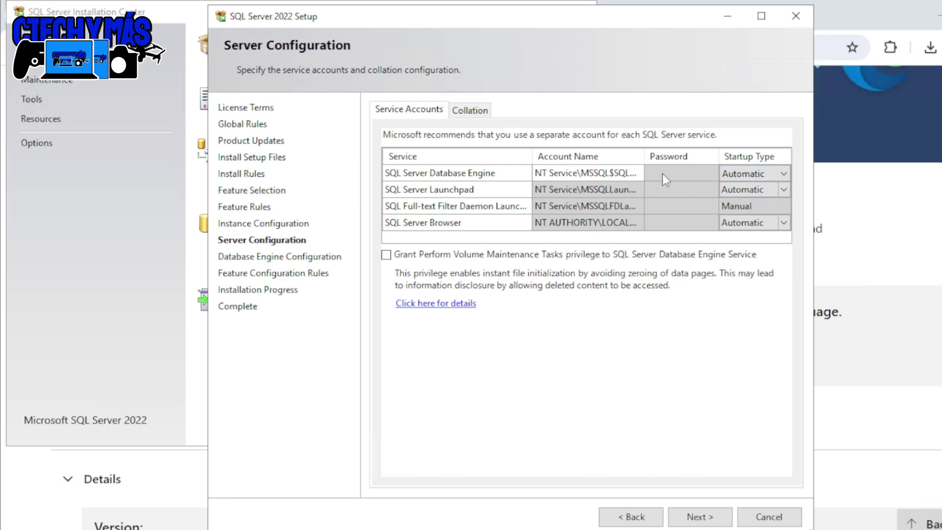
drag(644, 161, 685, 162)
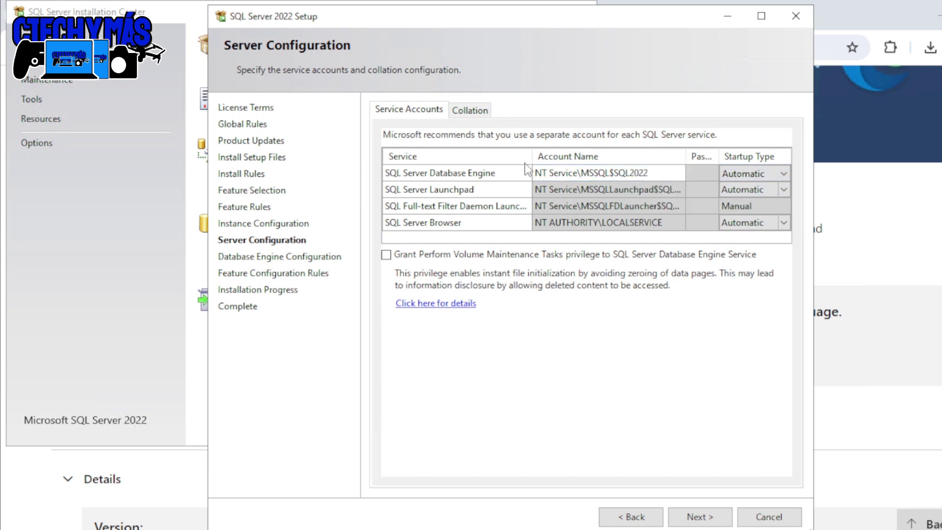
drag(532, 160, 507, 160)
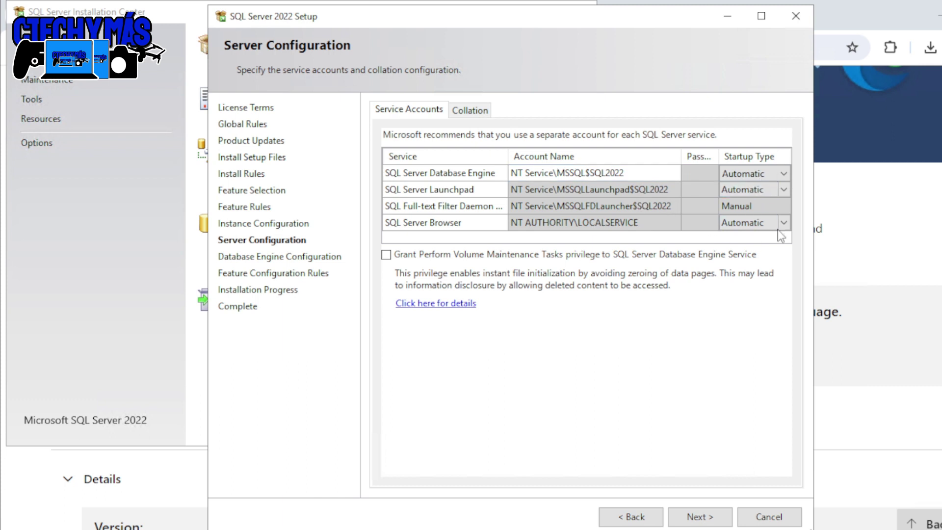
- Examine the startup type options of the SQL Server Database Engine, Launchpad and Browser services
click(785, 189)
click(785, 190)
click(786, 190)
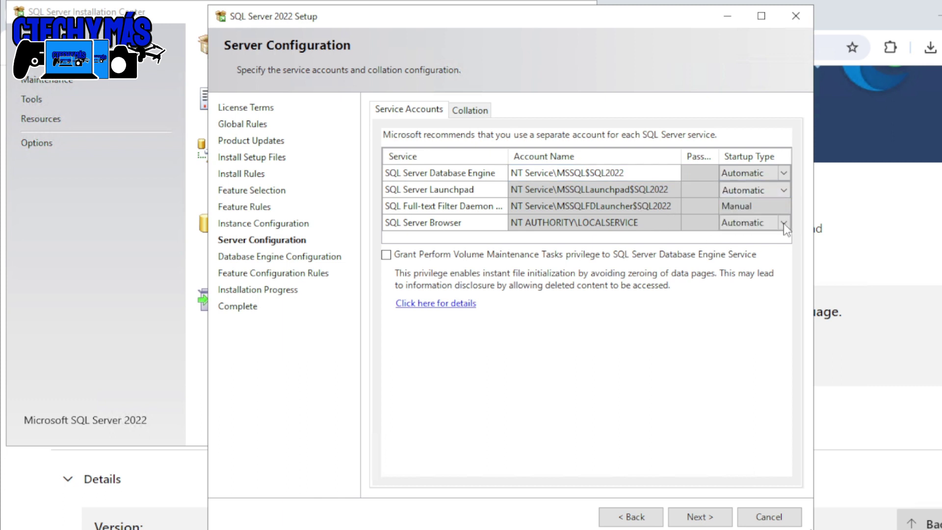
click(784, 222)
click(783, 222)
click(777, 212)
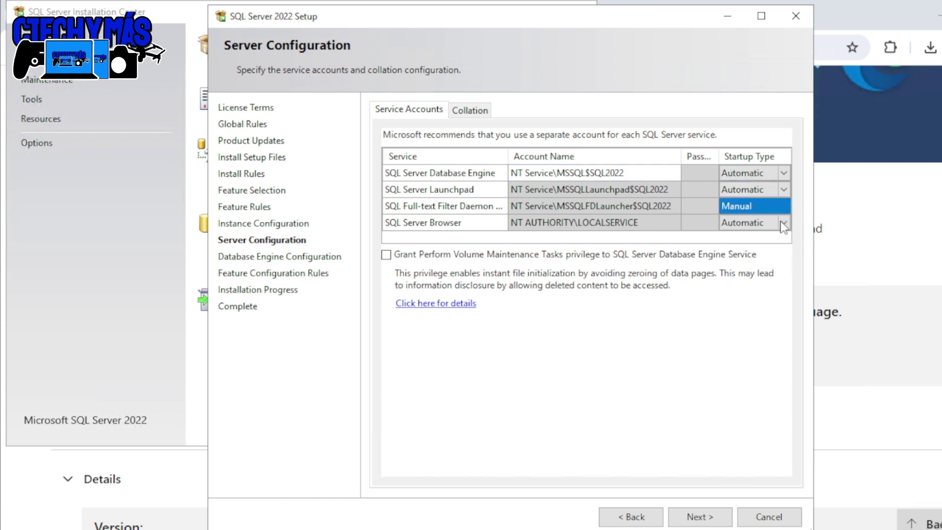
click(784, 222)
click(785, 190)
click(784, 172)
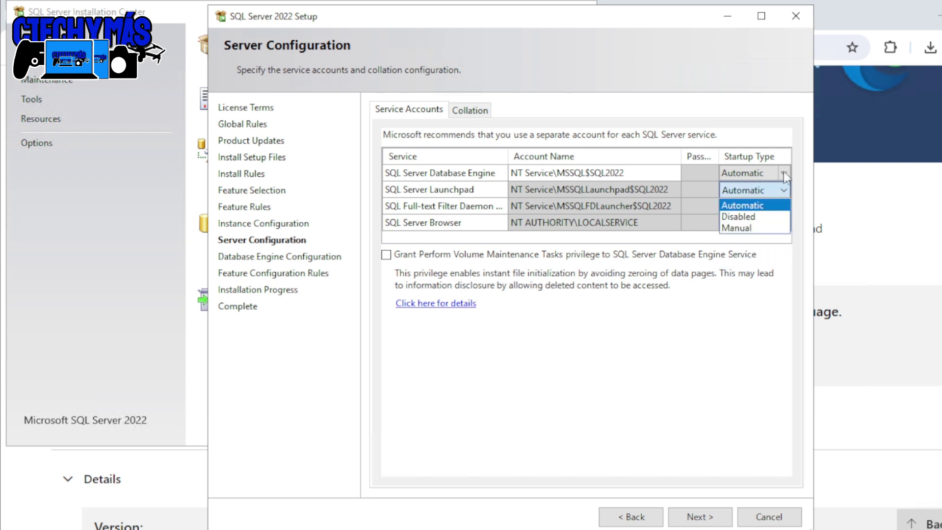
click(605, 367)
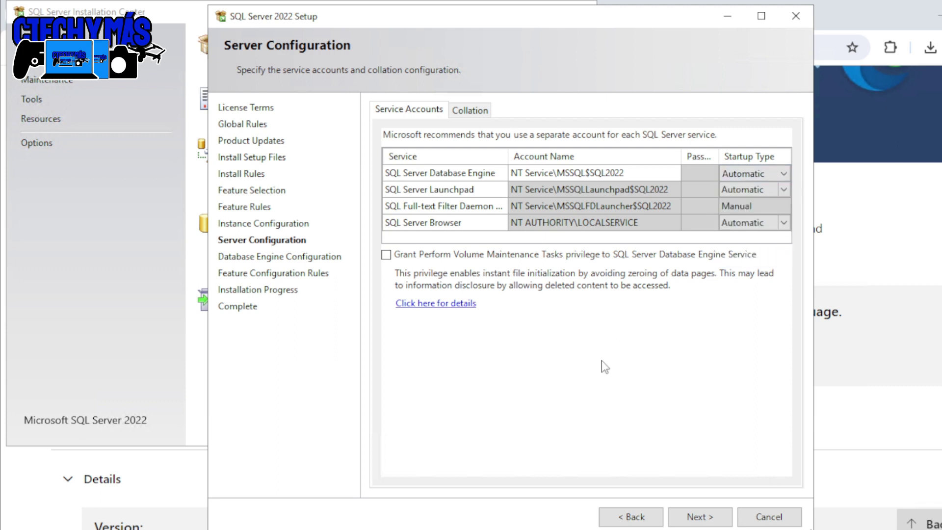
- Set the Database Engine to Mixed Mode authentication with a confirmed password for the sa account, and proceed with the installation
click(700, 516)
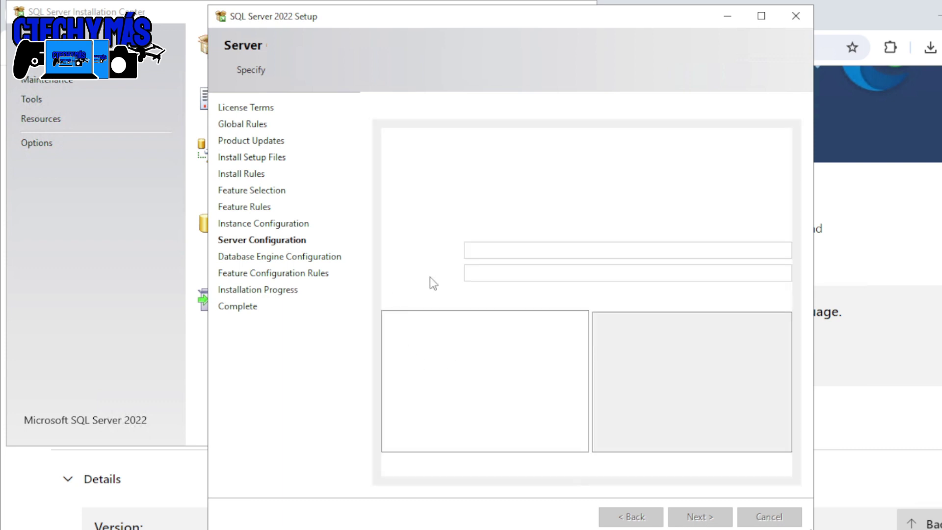
click(459, 207)
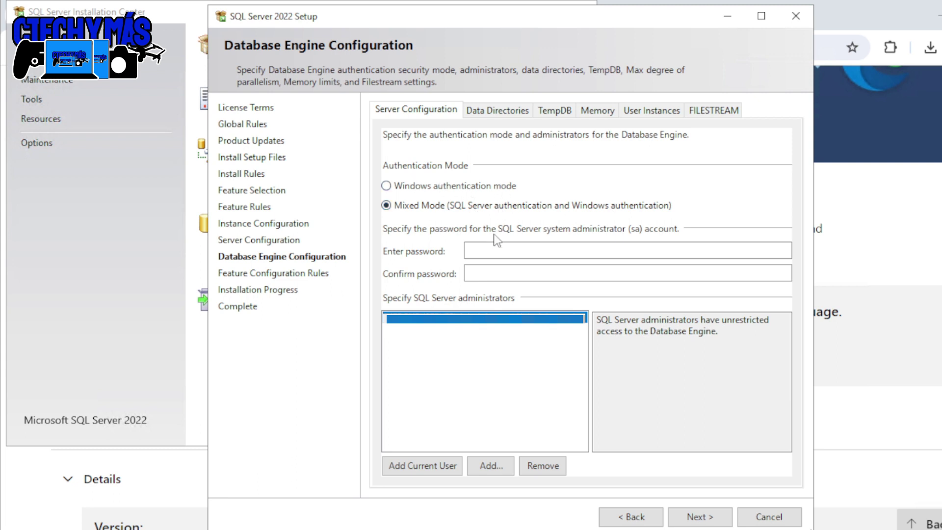
click(487, 250)
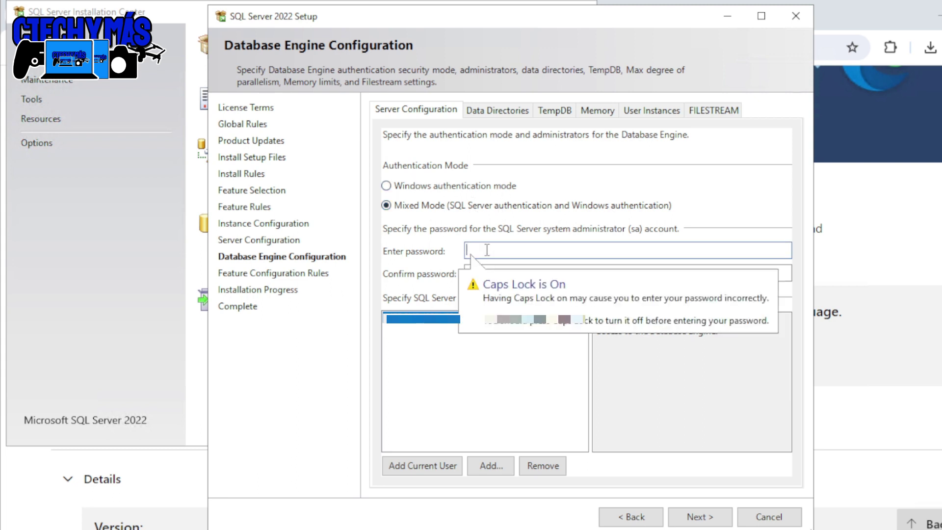
text(•••••••)
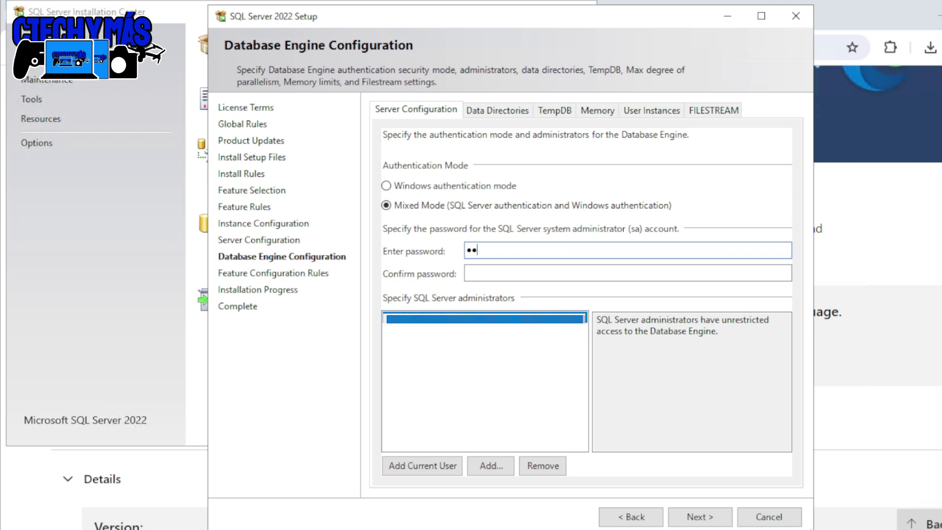
text(•••)
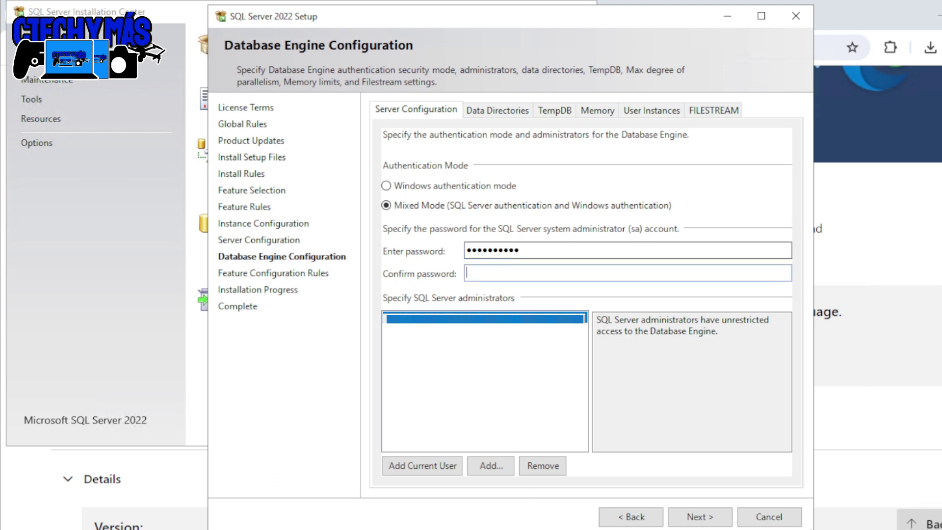
key(Tab)
text(••••••••••)
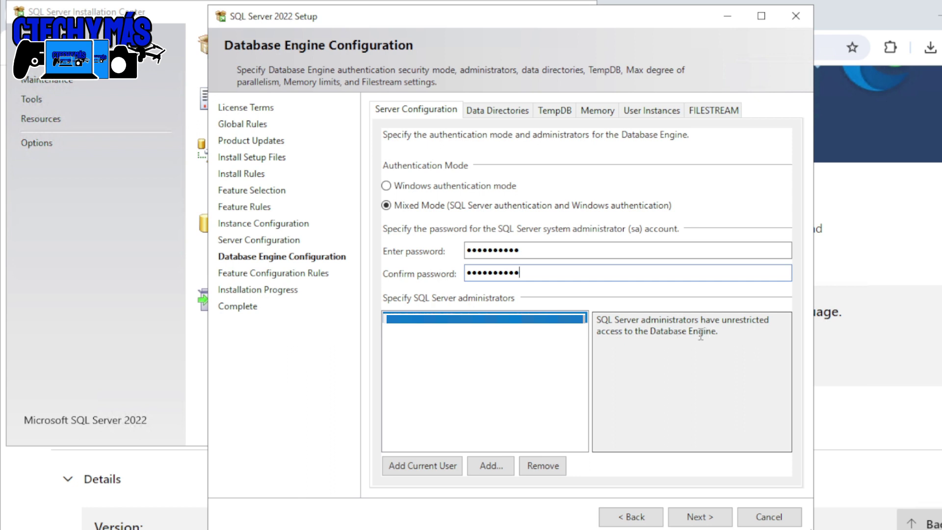
click(691, 513)
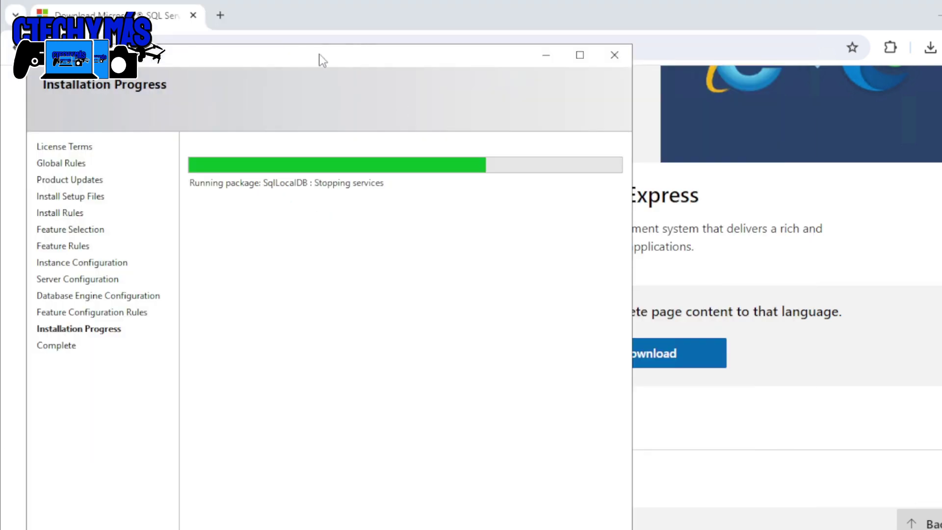
- Acknowledge the computer restart notice once installation completes, and close the setup wizard
drag(321, 60, 525, 23)
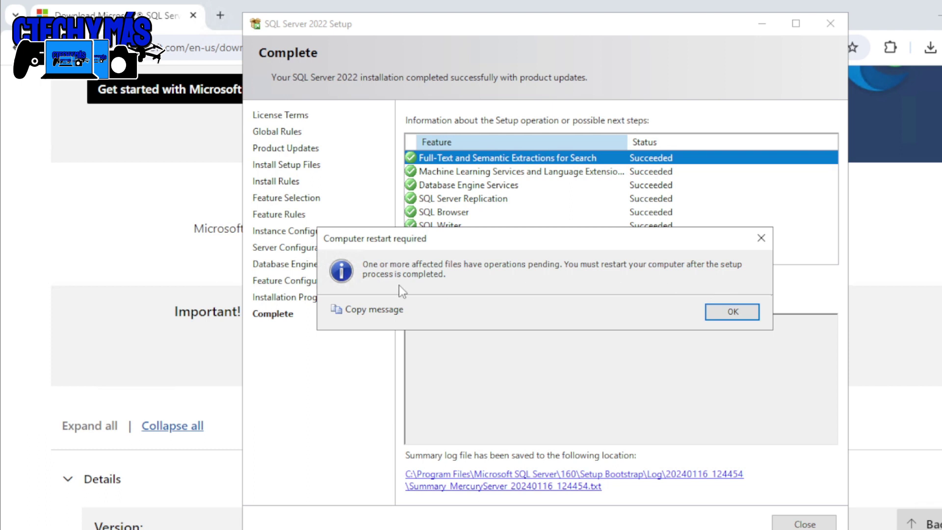
click(711, 312)
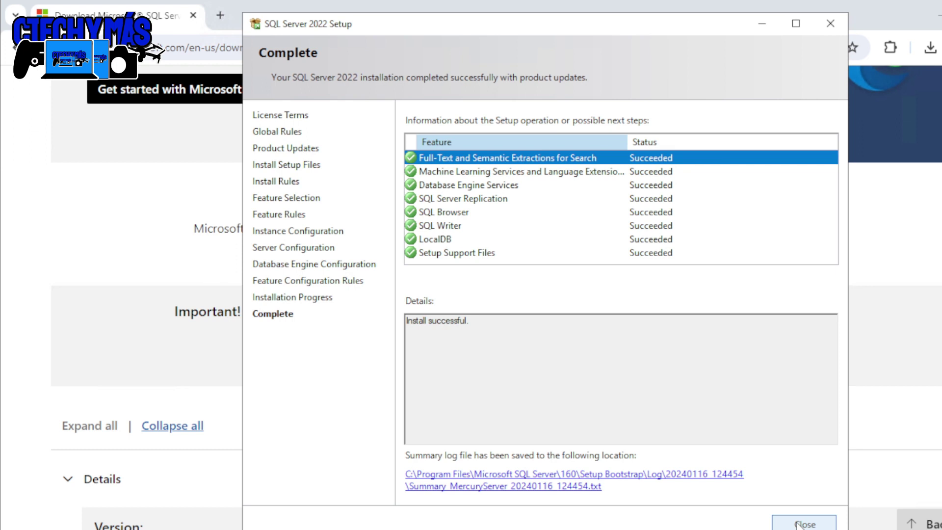
click(826, 521)
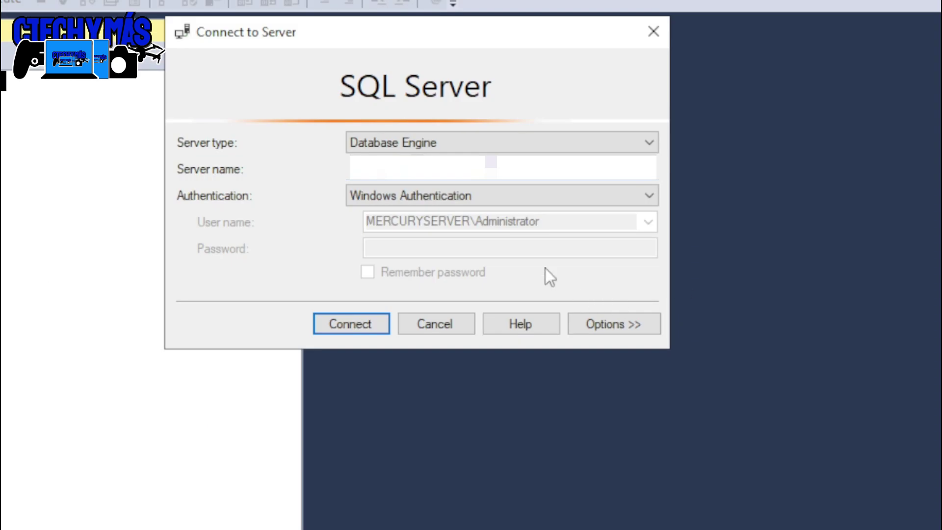
click(458, 199)
click(458, 228)
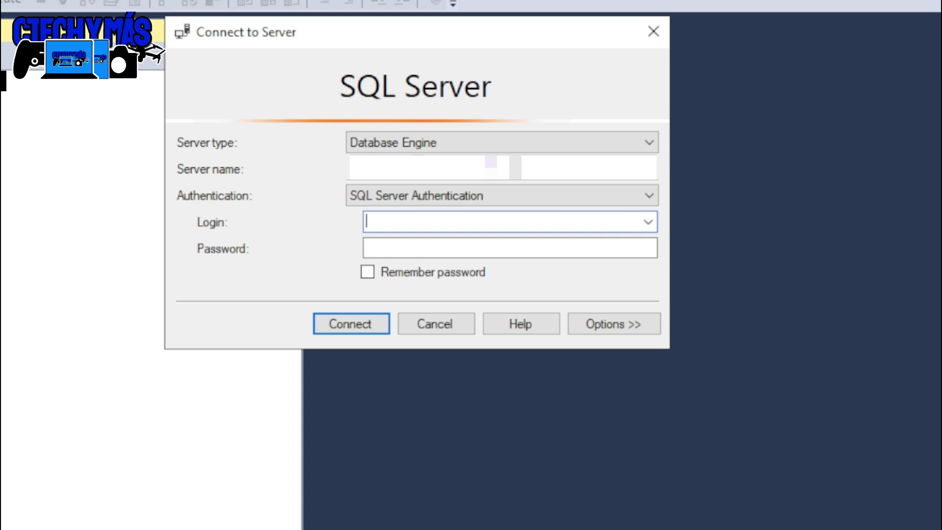
drag(515, 167, 341, 149)
key(BackSpace)
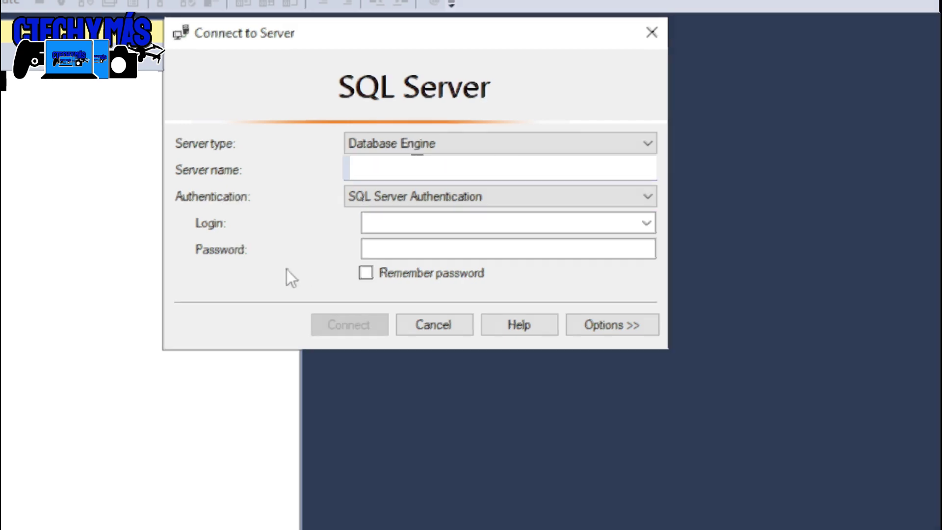